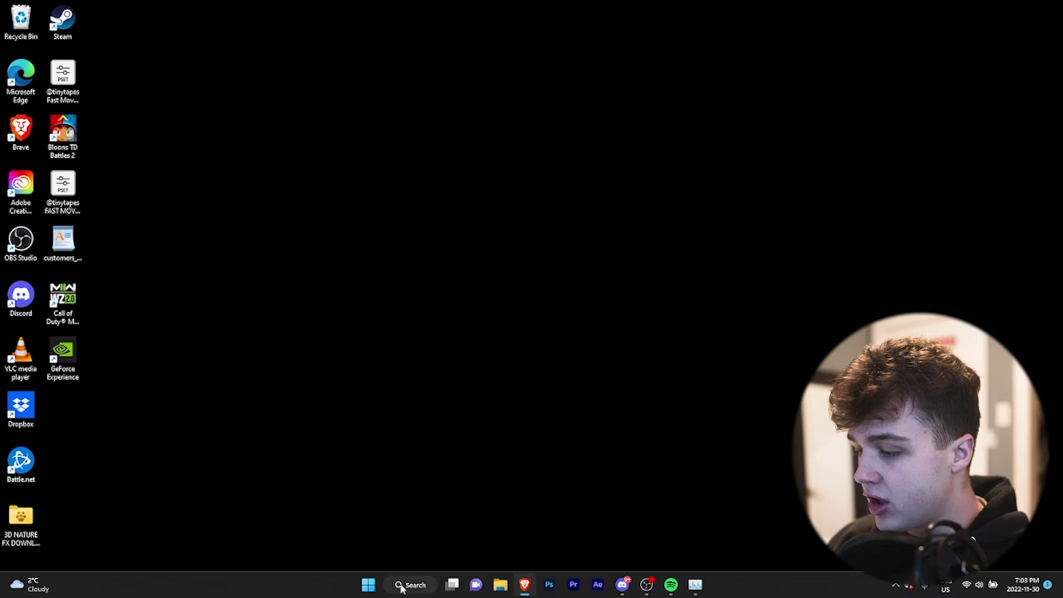
# Launch After Effects (Beta) from the beta apps in Adobe Creative Cloud and start a new project
pyautogui.click(403, 585)
pyautogui.write('ado')
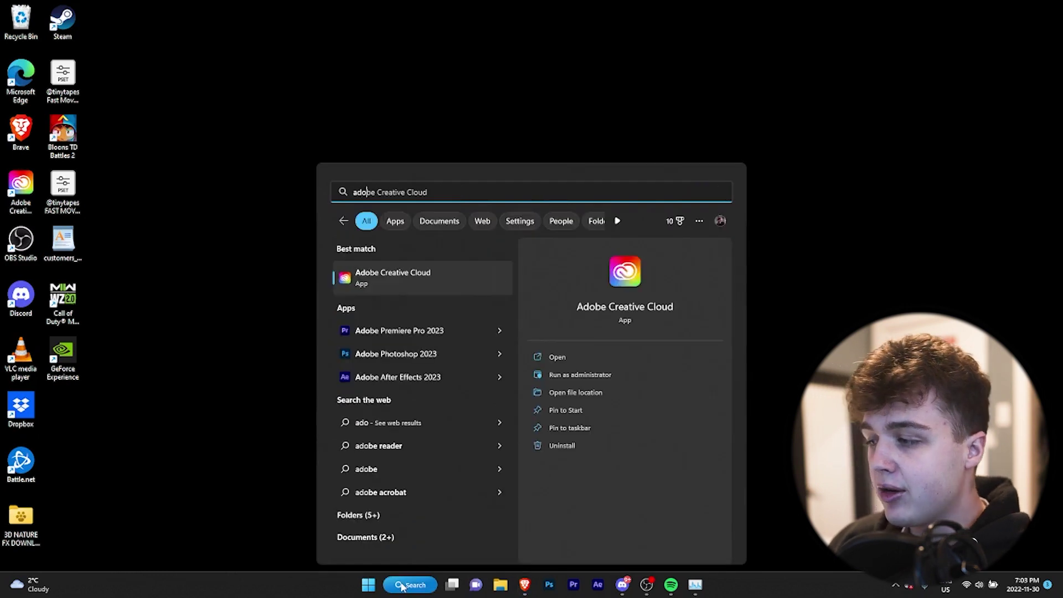
pyautogui.press('Return')
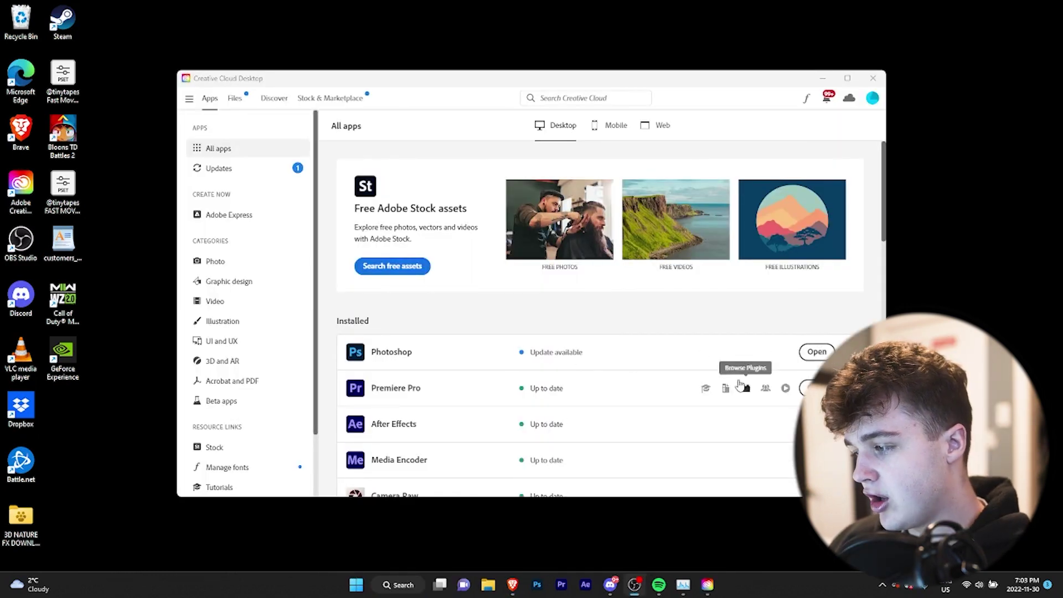
pyautogui.click(231, 400)
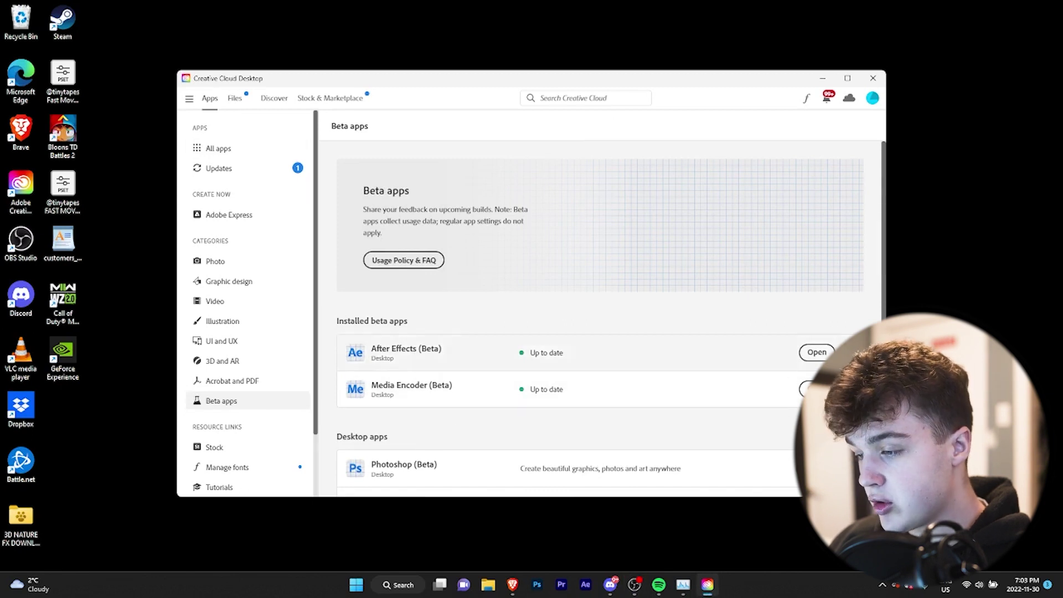
pyautogui.click(814, 352)
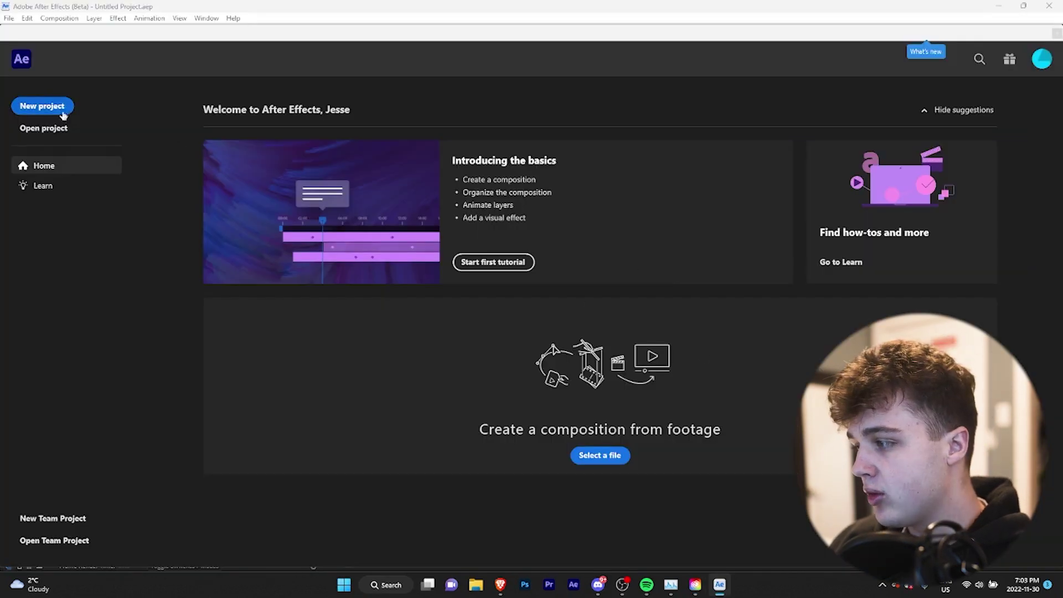
pyautogui.click(62, 113)
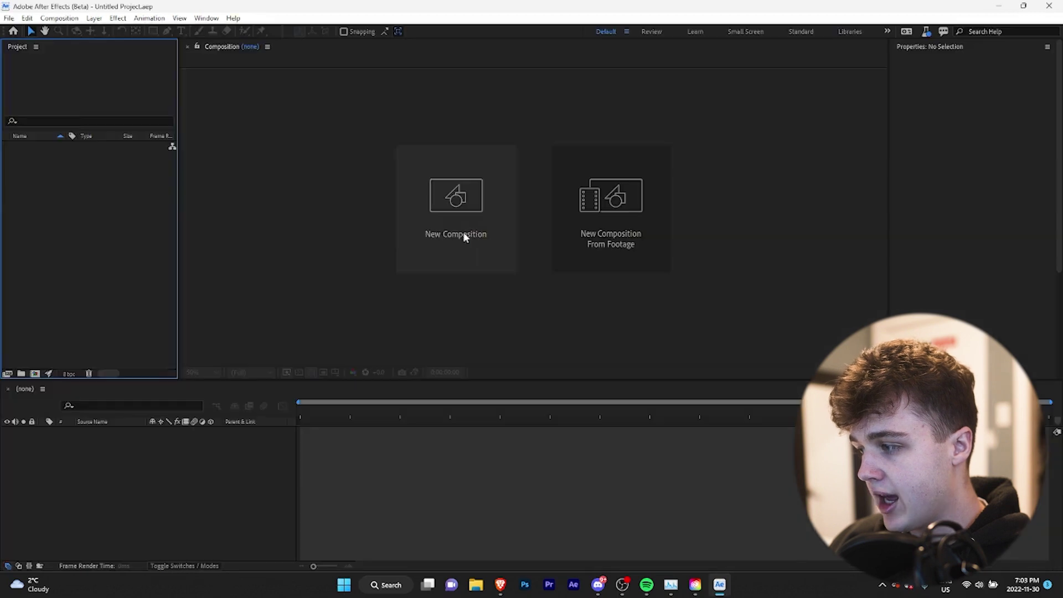
# Open the Sketchfab website in the browser, browse its popular 3D models and open the AK-47 model page
pyautogui.click(319, 150)
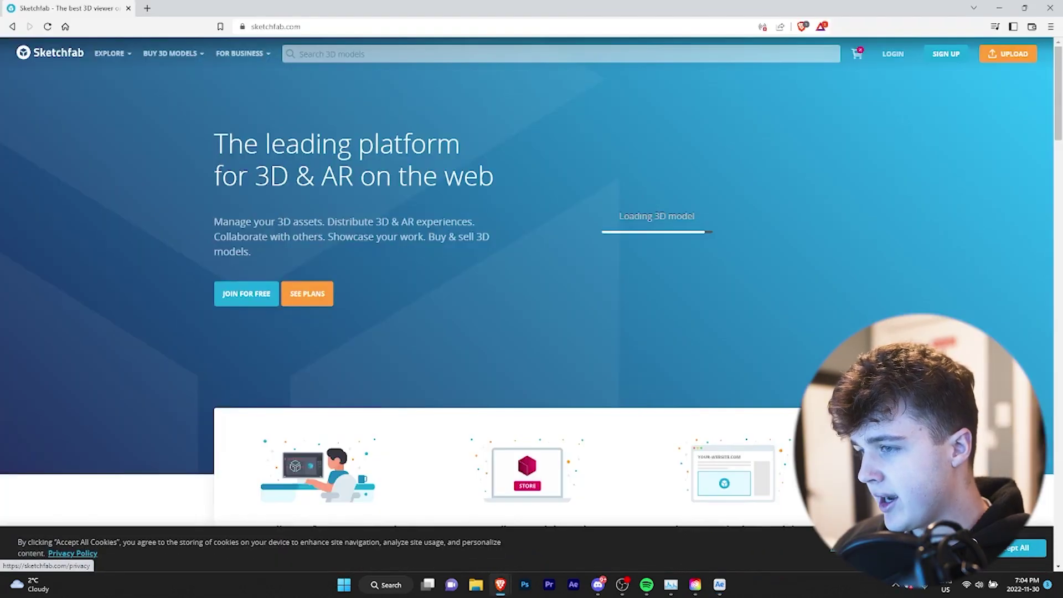
pyautogui.click(118, 60)
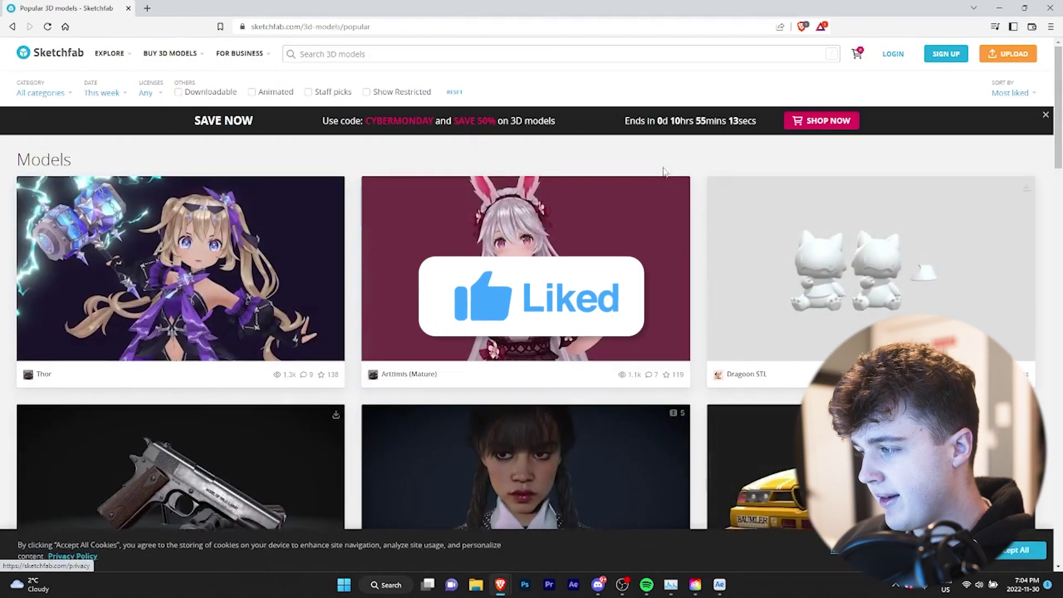
pyautogui.scroll(-8, 718, 218)
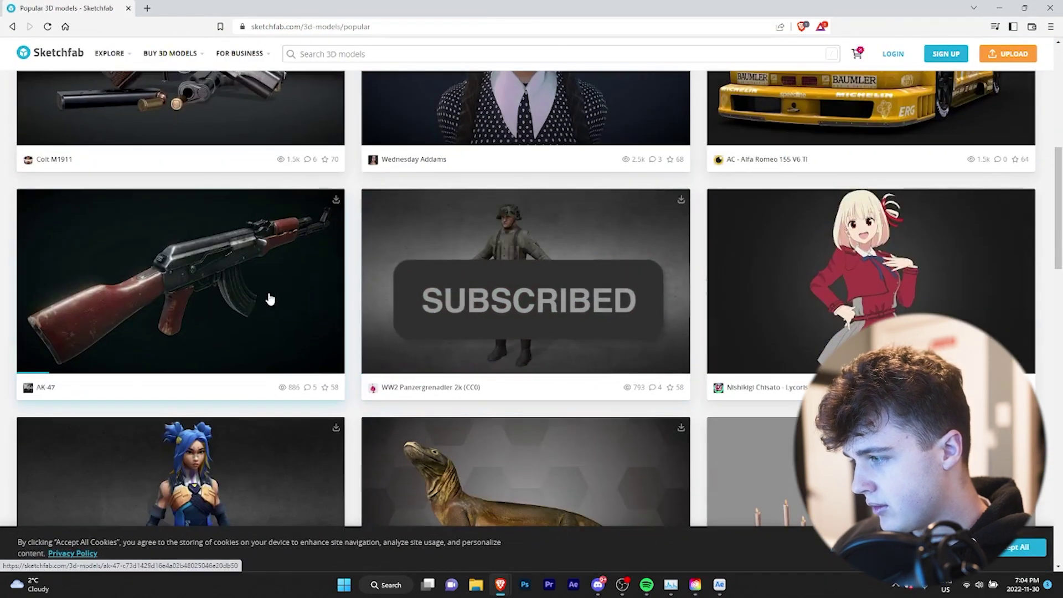
pyautogui.click(270, 299)
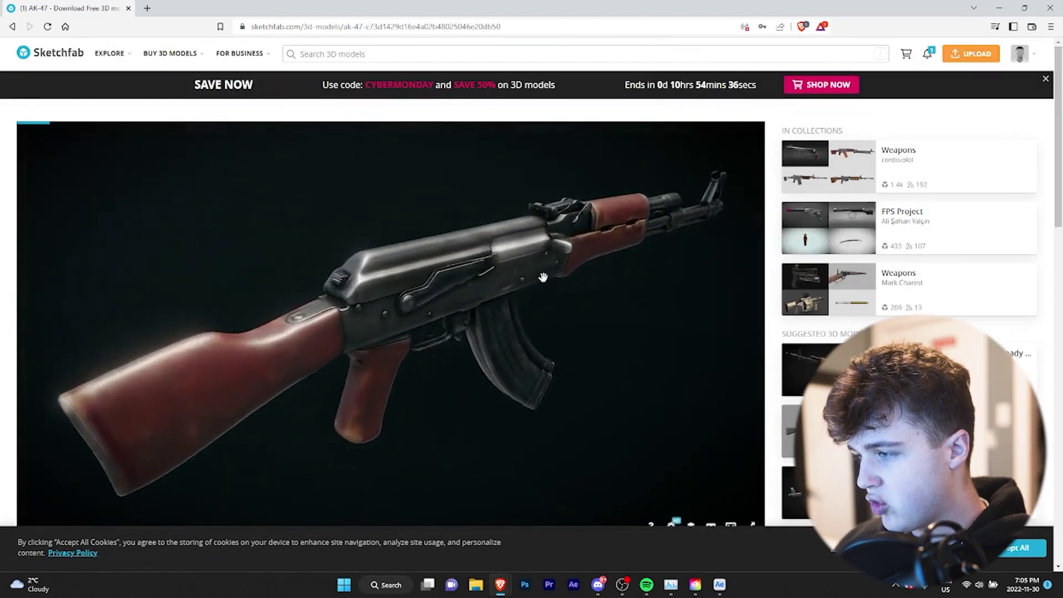
# Download the AK-47 model in GLB format with the 4k texture size and save it to the Desktop as ak-47
pyautogui.moveTo(542, 278); pyautogui.dragTo(337, 263)
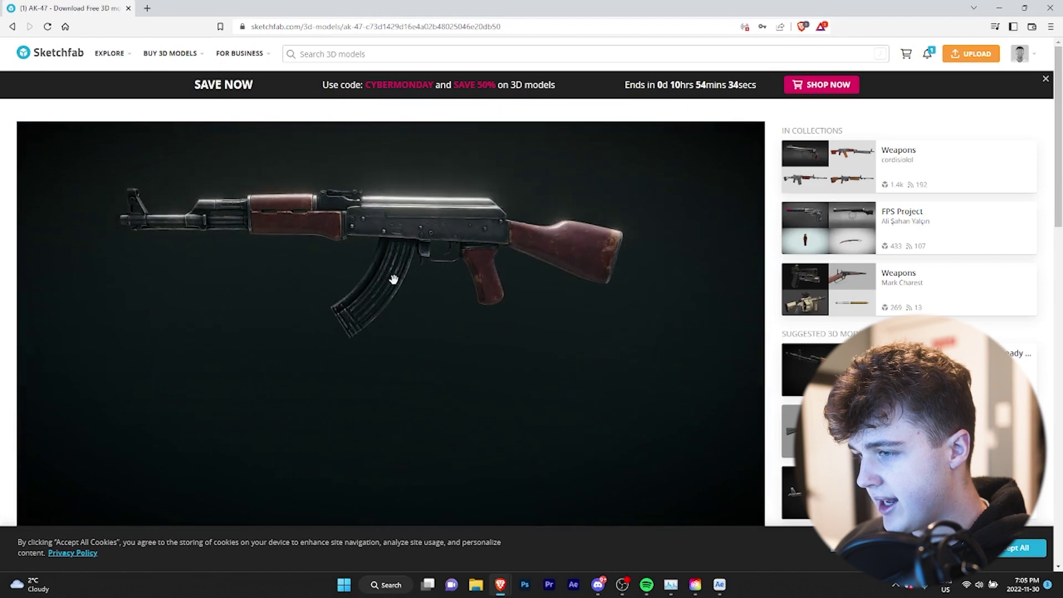
pyautogui.scroll(-7, 388, 398)
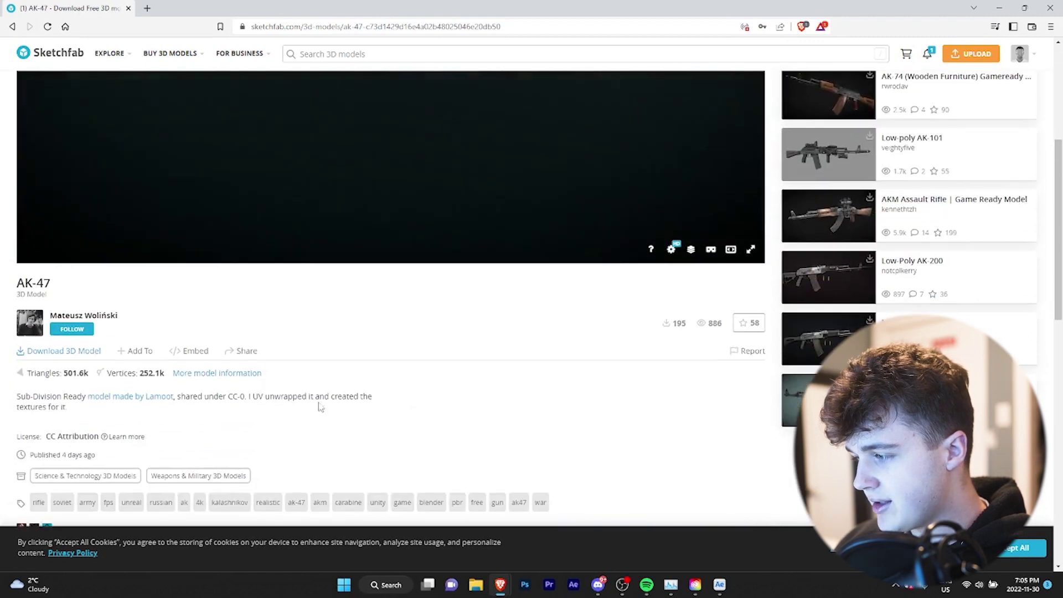
pyautogui.scroll(3, 389, 375)
pyautogui.click(64, 410)
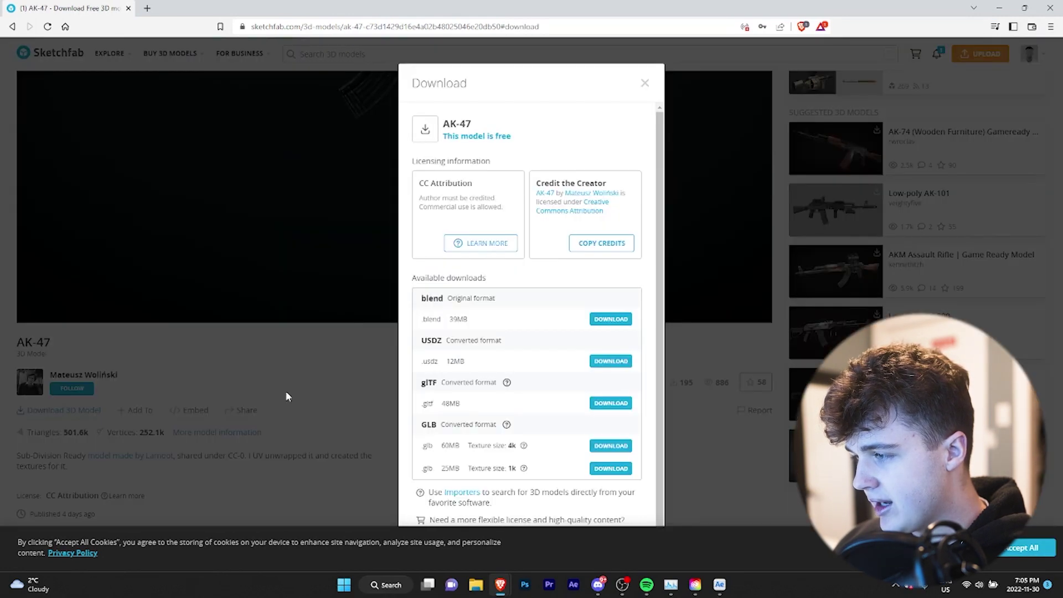
pyautogui.scroll(-1, 424, 422)
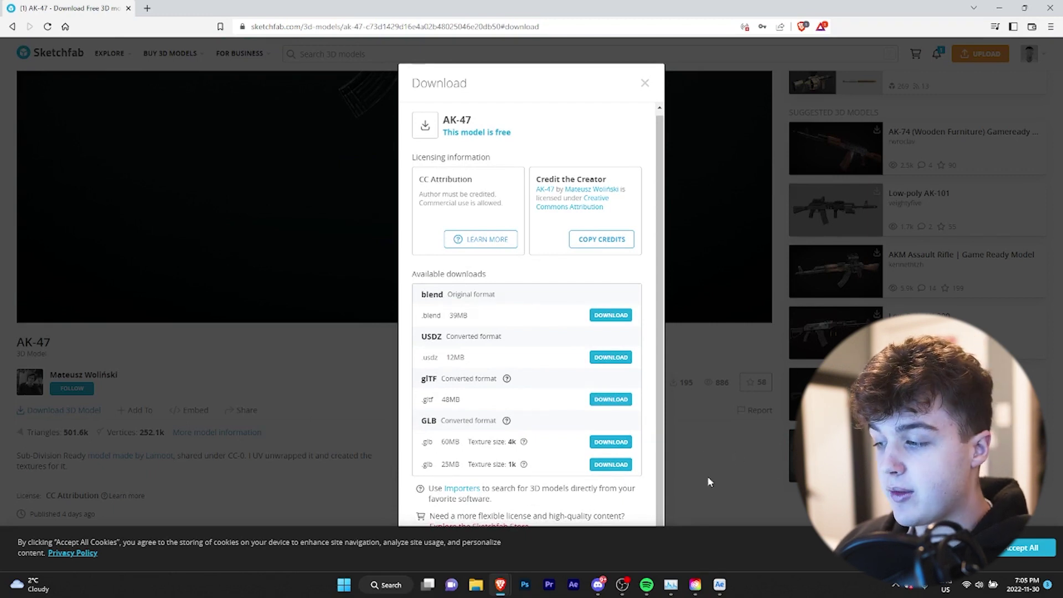
pyautogui.click(614, 443)
pyautogui.click(46, 126)
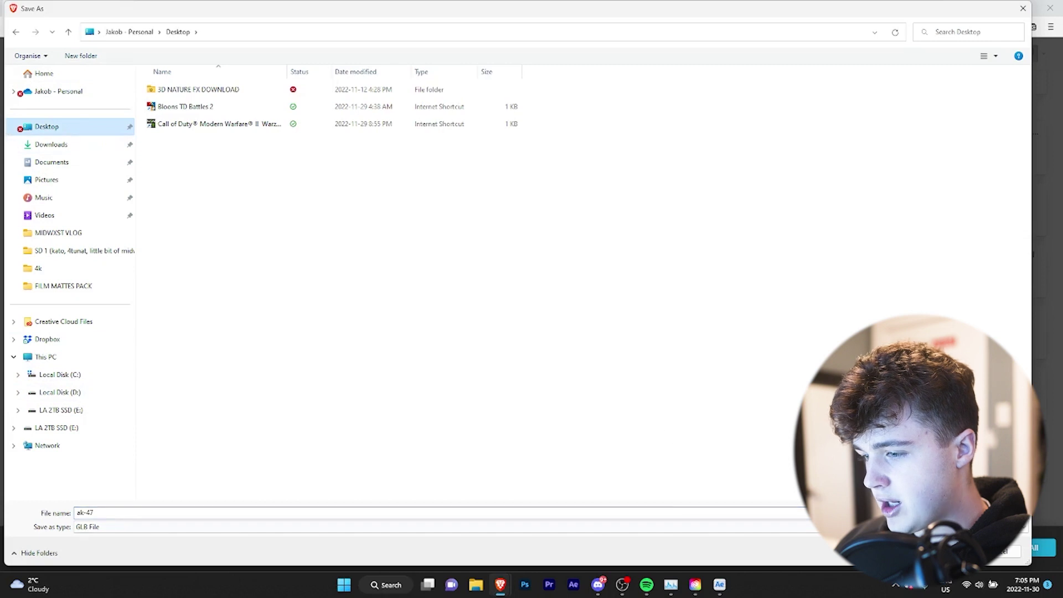
pyautogui.press('Return')
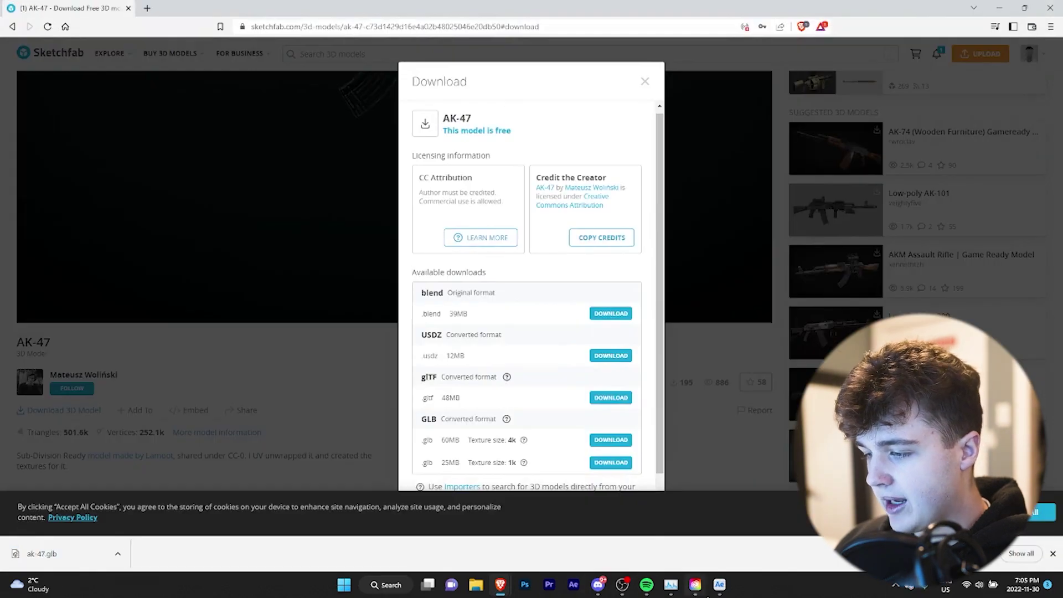
# Import the downloaded ak-47.glb from the browser into the After Effects (Beta) project and place it in a composition
pyautogui.click(709, 590)
pyautogui.click(500, 585)
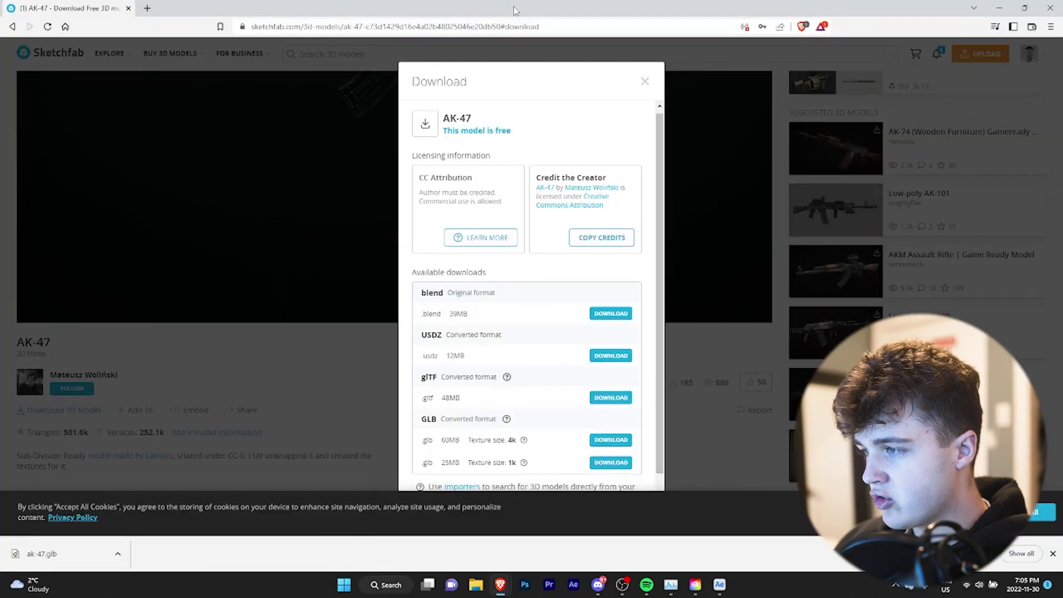
pyautogui.moveTo(514, 10); pyautogui.dragTo(800, 26)
pyautogui.moveTo(487, 553); pyautogui.dragTo(123, 273)
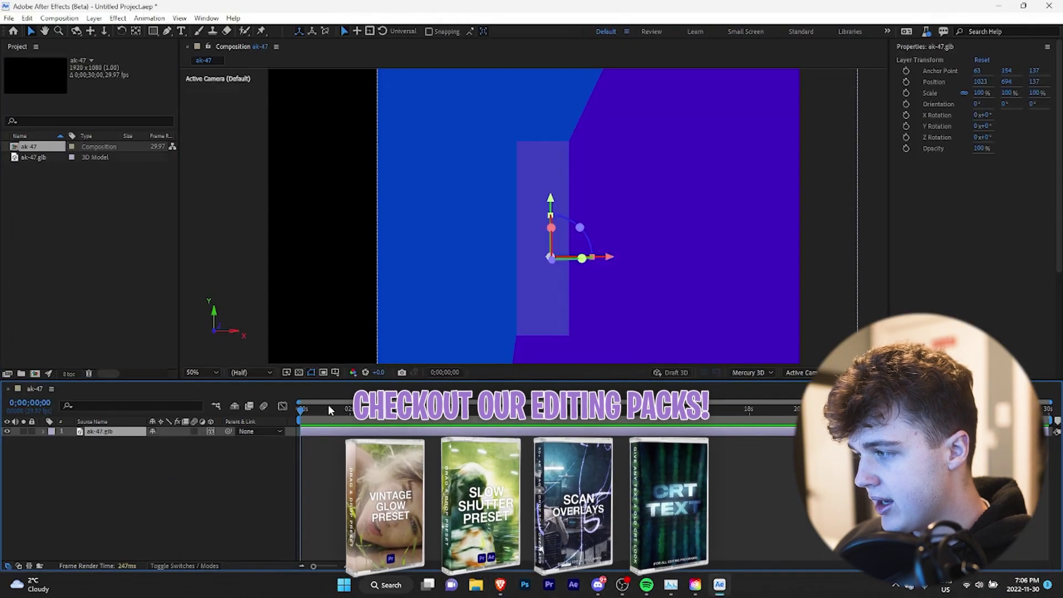
# Set the ak-47.glb layer's Y orientation to 243°, try scaling the layer to 44% and undo the scaling
pyautogui.click(43, 431)
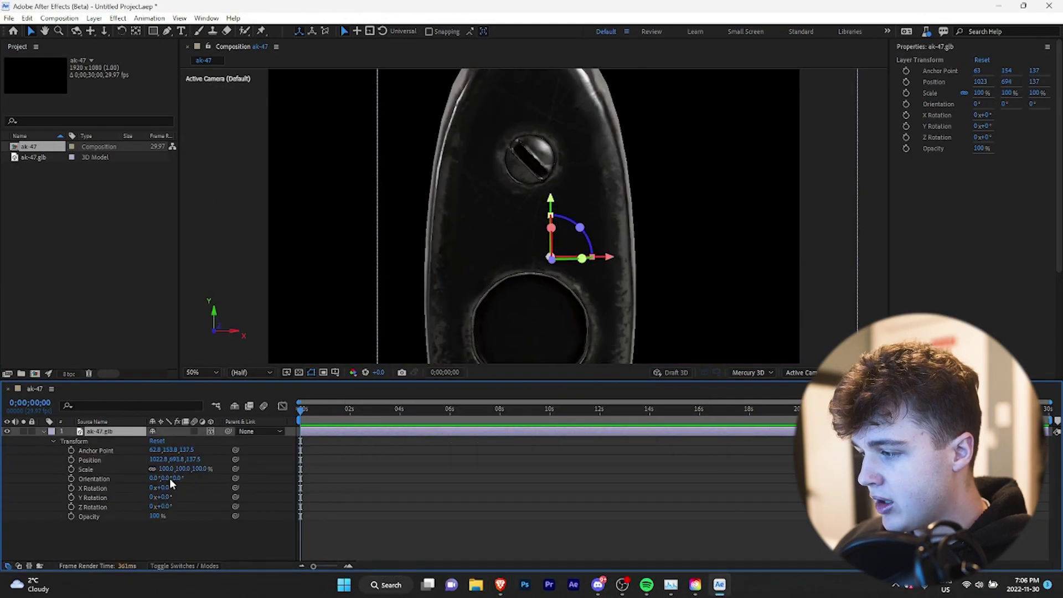
pyautogui.moveTo(170, 479); pyautogui.dragTo(76, 492)
pyautogui.moveTo(164, 469); pyautogui.dragTo(134, 472)
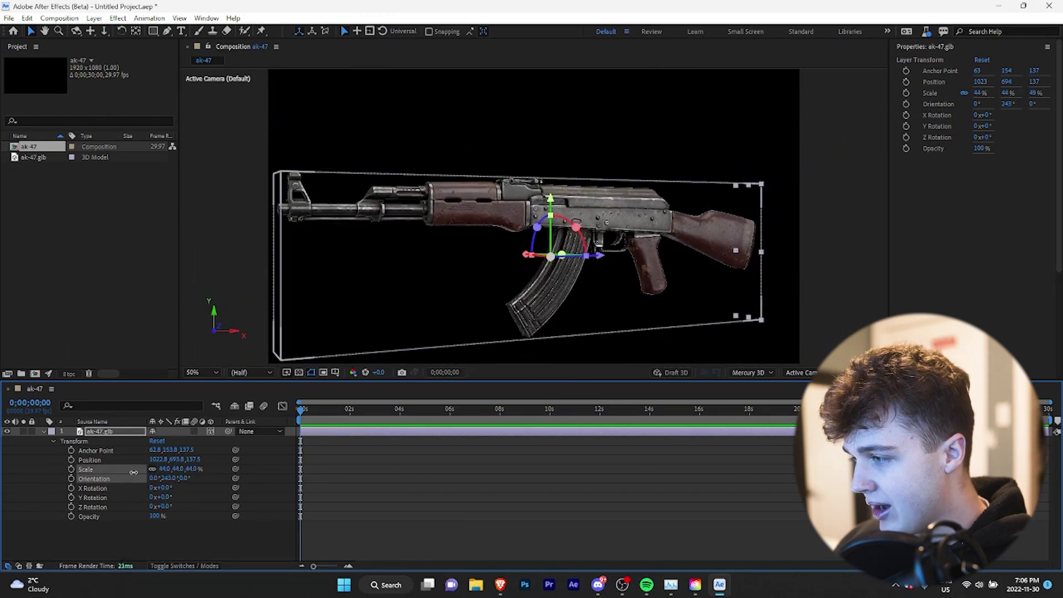
pyautogui.hotkey('ctrl', 'z')
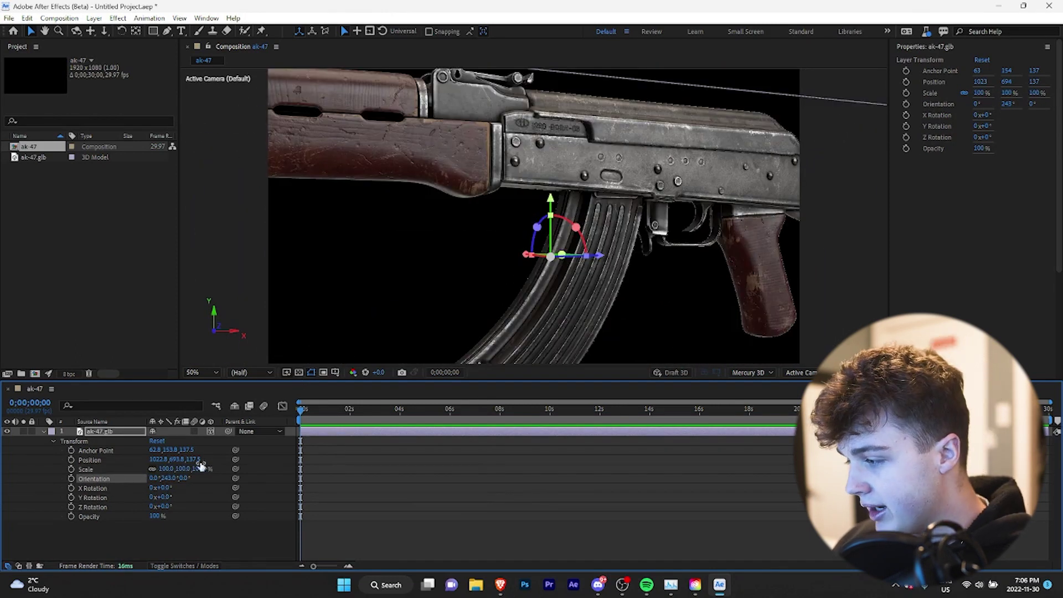
# Move the ak-47.glb layer to a position of about 1027, 499, 336 and scale it to 39%
pyautogui.moveTo(194, 459); pyautogui.dragTo(5, 462)
pyautogui.moveTo(158, 458); pyautogui.dragTo(255, 459)
pyautogui.moveTo(156, 459); pyautogui.dragTo(198, 465)
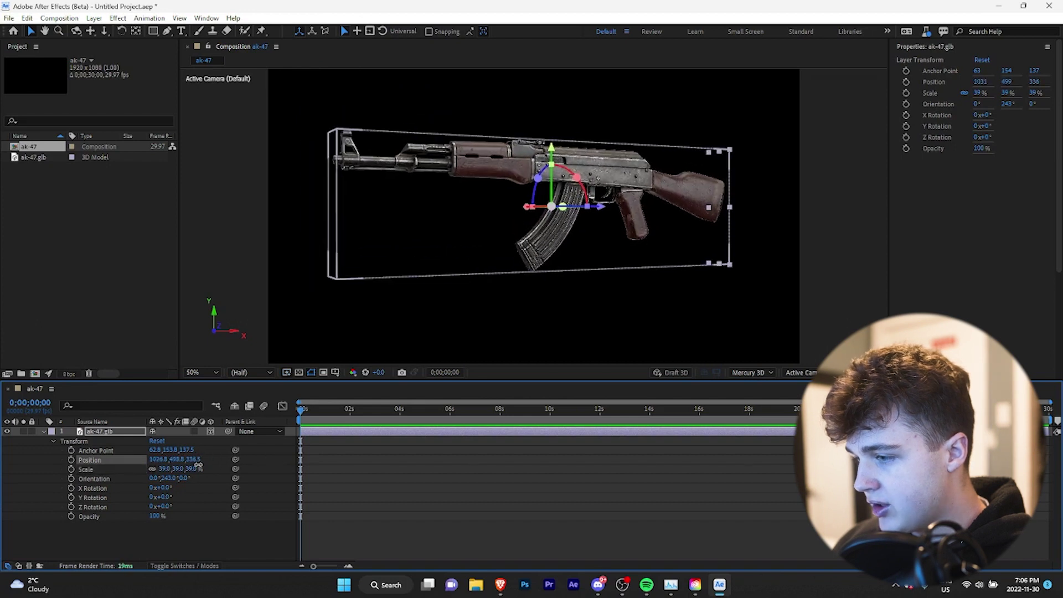
# Inspect the model from the Front view and other preset 3D views, and return to the Active Camera view
pyautogui.click(806, 376)
pyautogui.click(806, 419)
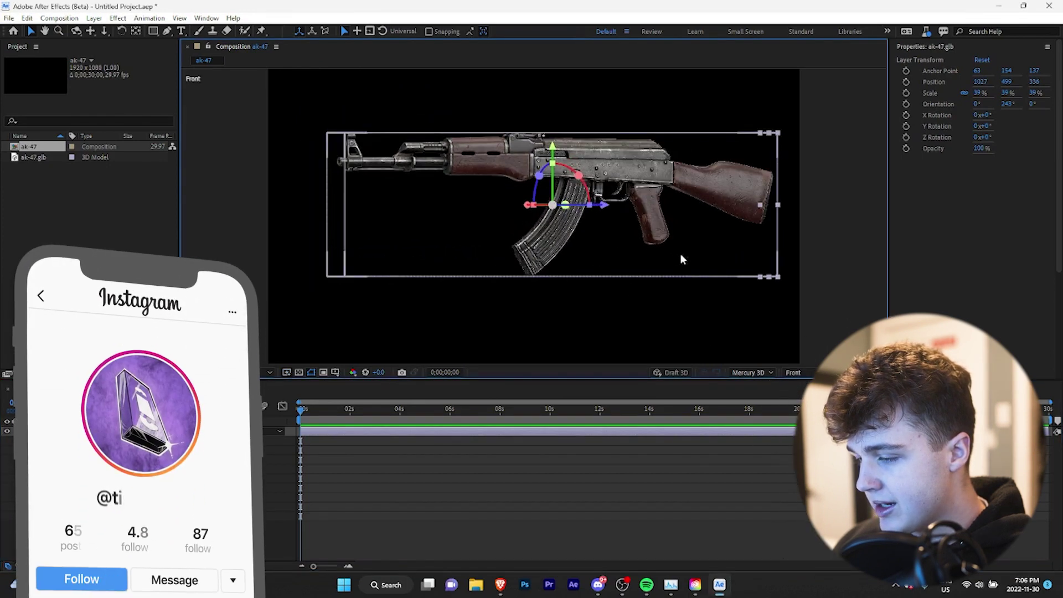
pyautogui.click(798, 377)
pyautogui.click(806, 455)
pyautogui.click(794, 373)
pyautogui.click(806, 443)
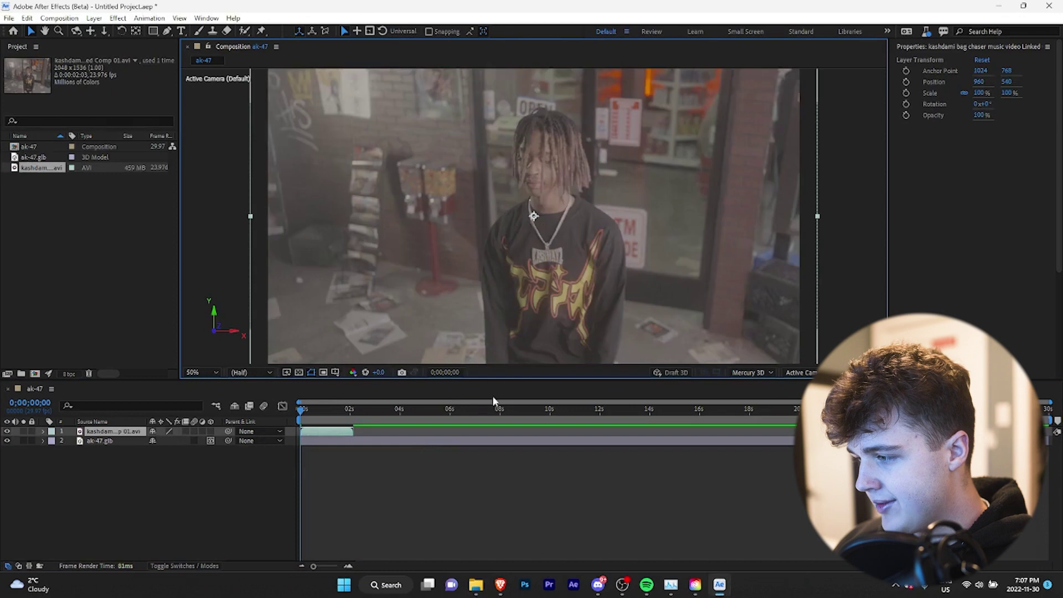
# Play back the imported music video clip from the start of the composition
pyautogui.moveTo(320, 412); pyautogui.dragTo(277, 405)
pyautogui.press('space')
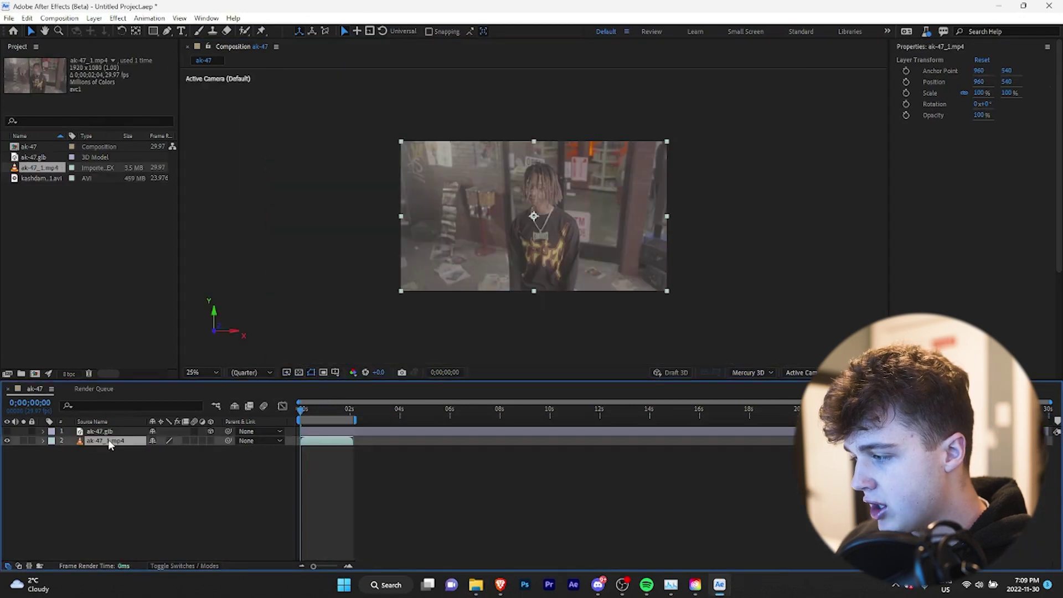
# Run Track Camera on the ak-47_1.mp4 layer and create a camera from the solved 3D Camera Tracker
pyautogui.rightClick(107, 440)
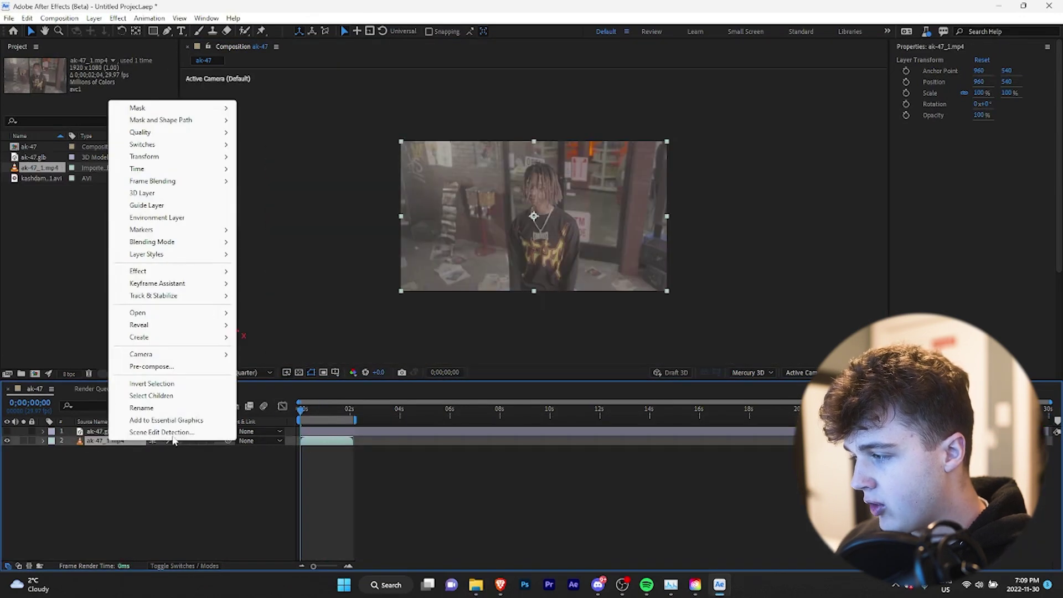
pyautogui.moveTo(184, 303)
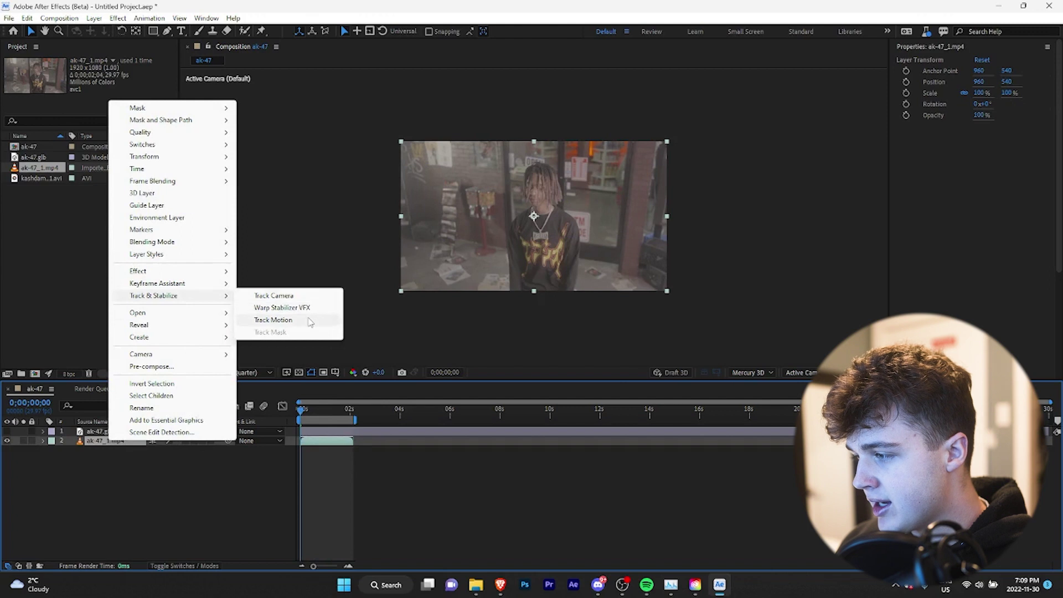
pyautogui.click(293, 295)
pyautogui.click(15, 164)
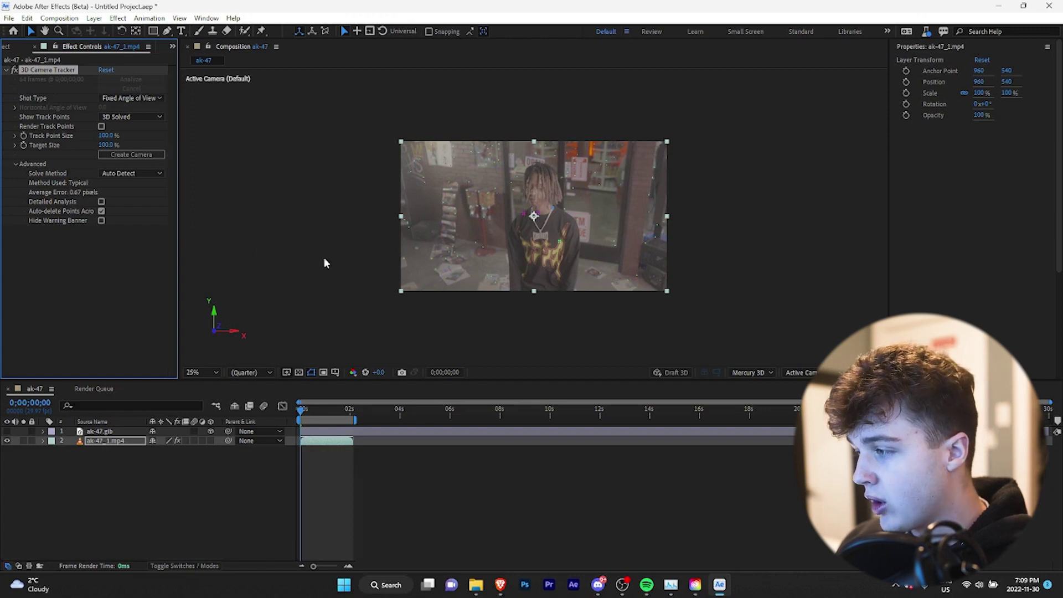
pyautogui.click(141, 155)
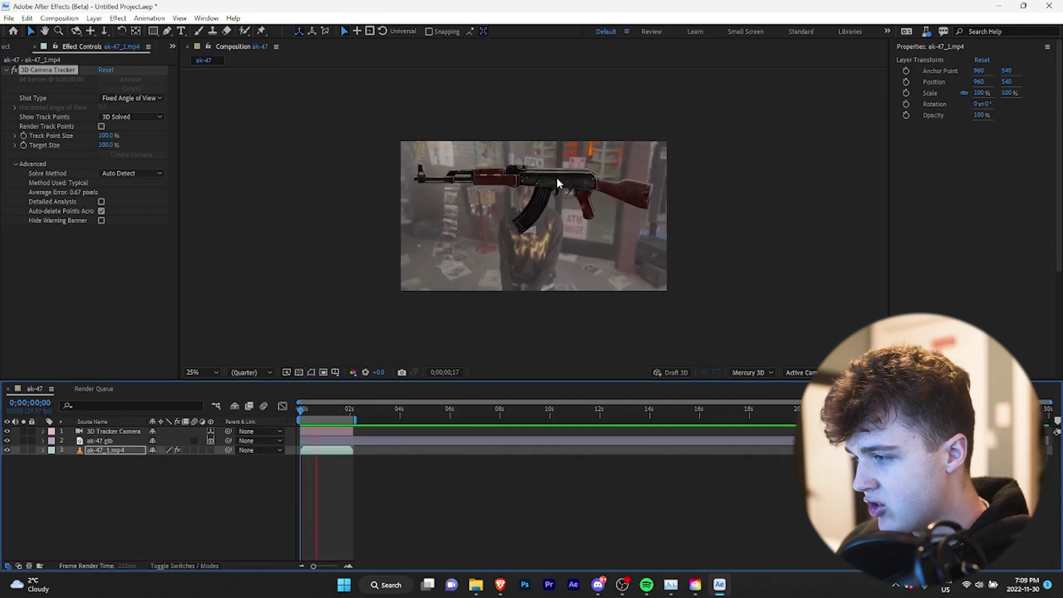
# Scale the ak-47.glb layer to 17% and move it beside the performer, with X position about 1532 and Y anchor point about 910
pyautogui.click(557, 179)
pyautogui.click(44, 441)
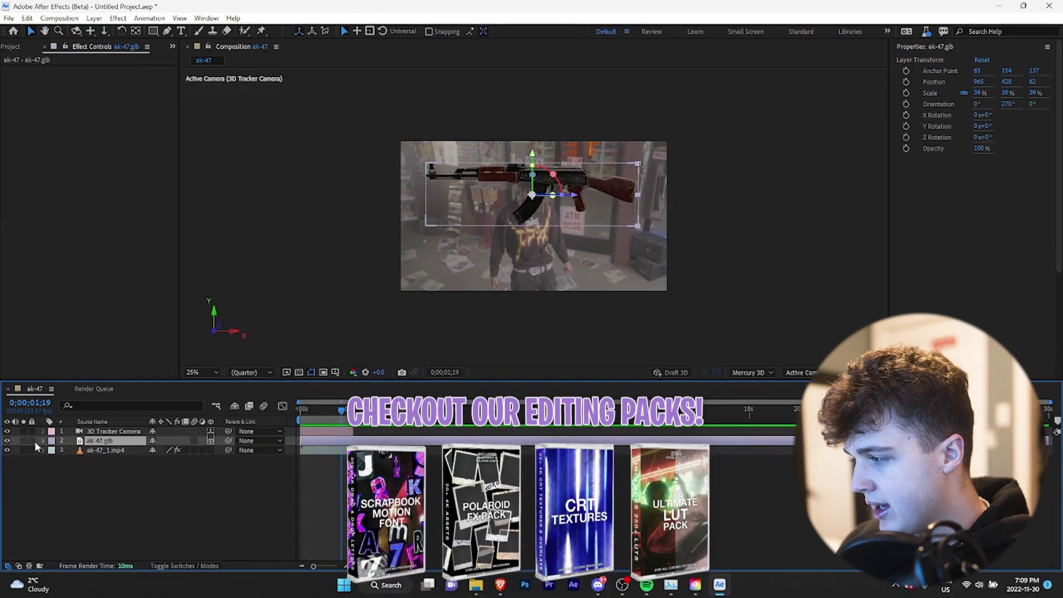
pyautogui.click(54, 450)
pyautogui.moveTo(165, 478)
pyautogui.mouseDown()
pyautogui.moveTo(113, 482)
pyautogui.moveTo(167, 479)
pyautogui.mouseUp()
pyautogui.moveTo(154, 468); pyautogui.dragTo(483, 460)
pyautogui.moveTo(483, 460); pyautogui.dragTo(469, 460)
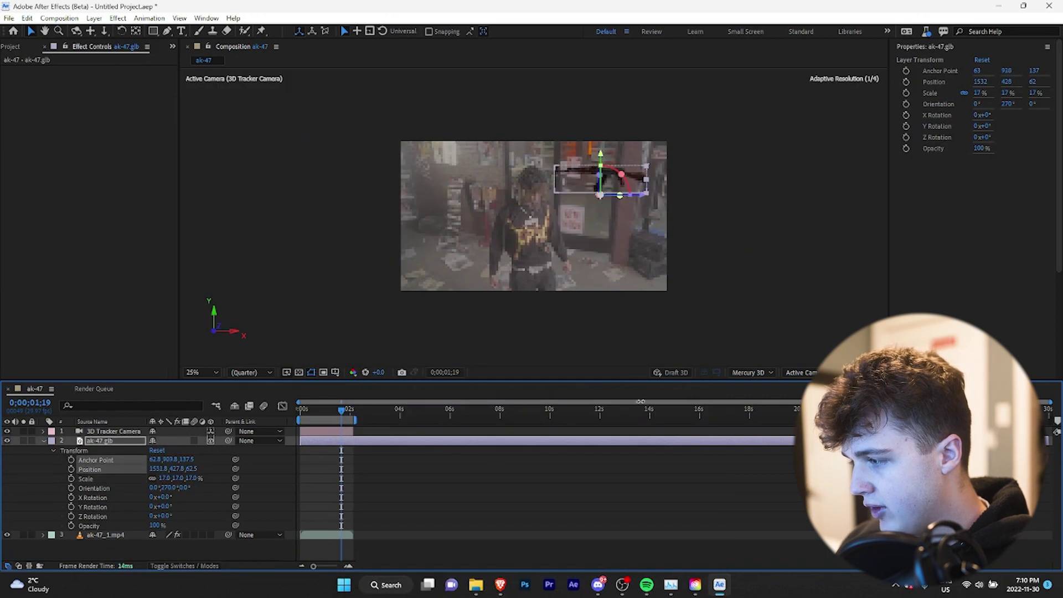
# Tilt the model with Orientation 37°, 311°, 354°, Y Rotation 24° and Z Rotation 27°, and play back the result
pyautogui.moveTo(168, 487)
pyautogui.mouseDown()
pyautogui.moveTo(213, 484)
pyautogui.moveTo(189, 486)
pyautogui.mouseUp()
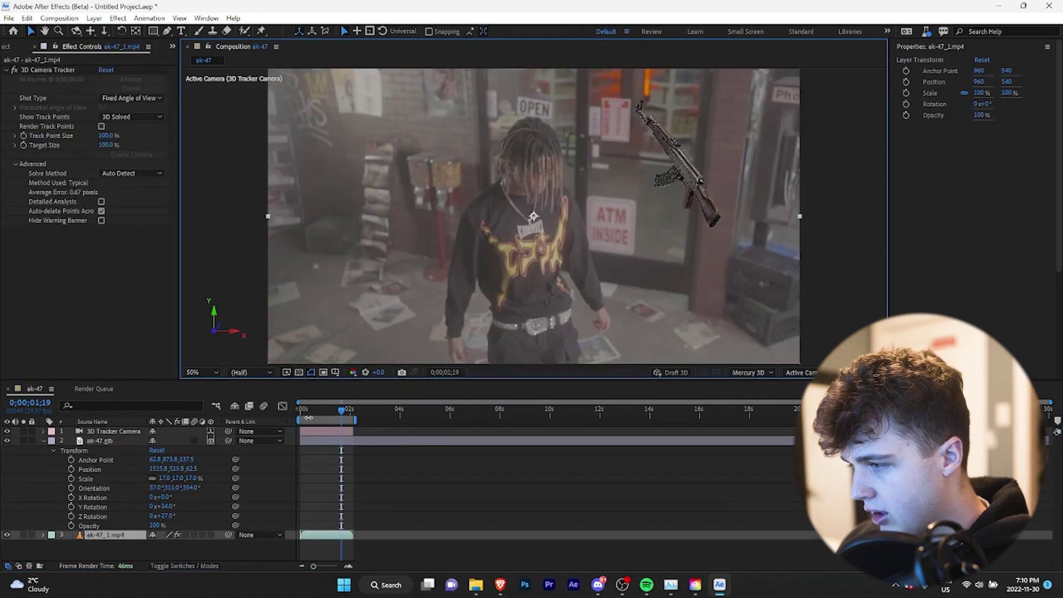
pyautogui.press('space')
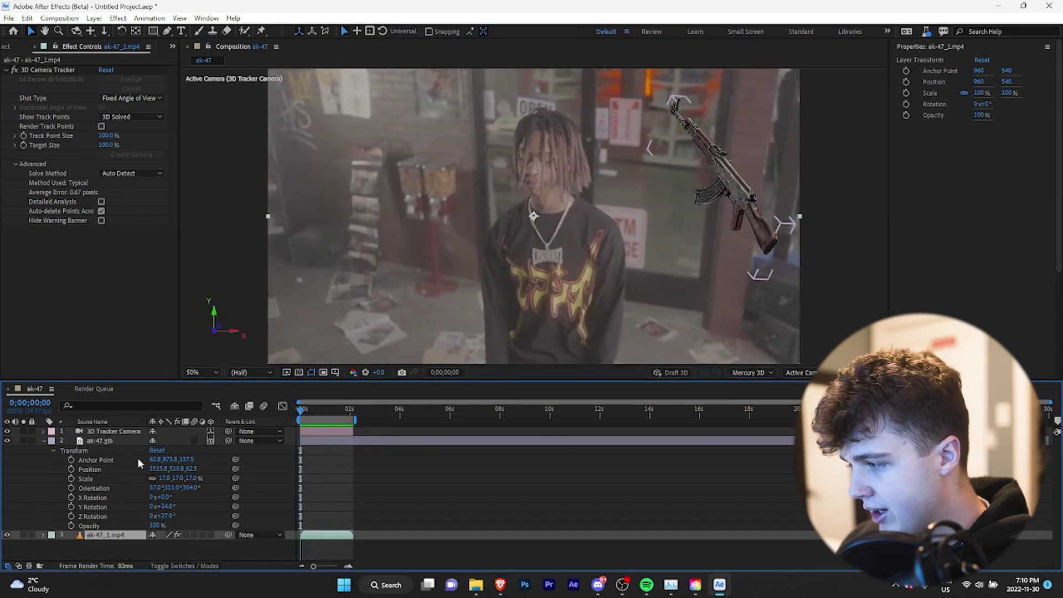
# Animate the ak-47.glb layer's Orientation from a keyframe at 0;00;00;00 to a new value at 0;00;02;02, and shift its position
pyautogui.click(71, 488)
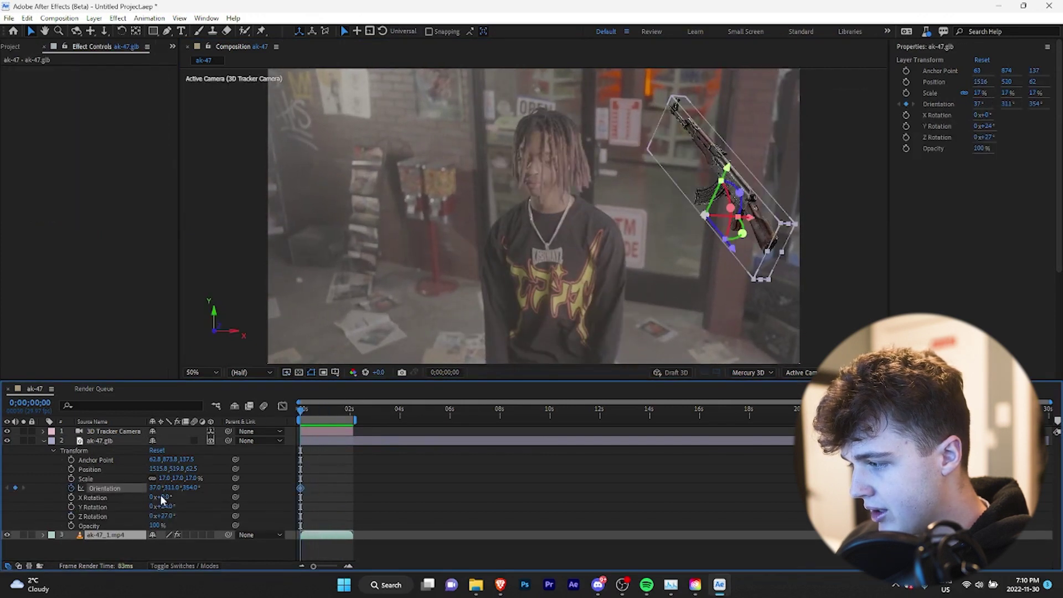
pyautogui.moveTo(355, 417); pyautogui.dragTo(351, 417)
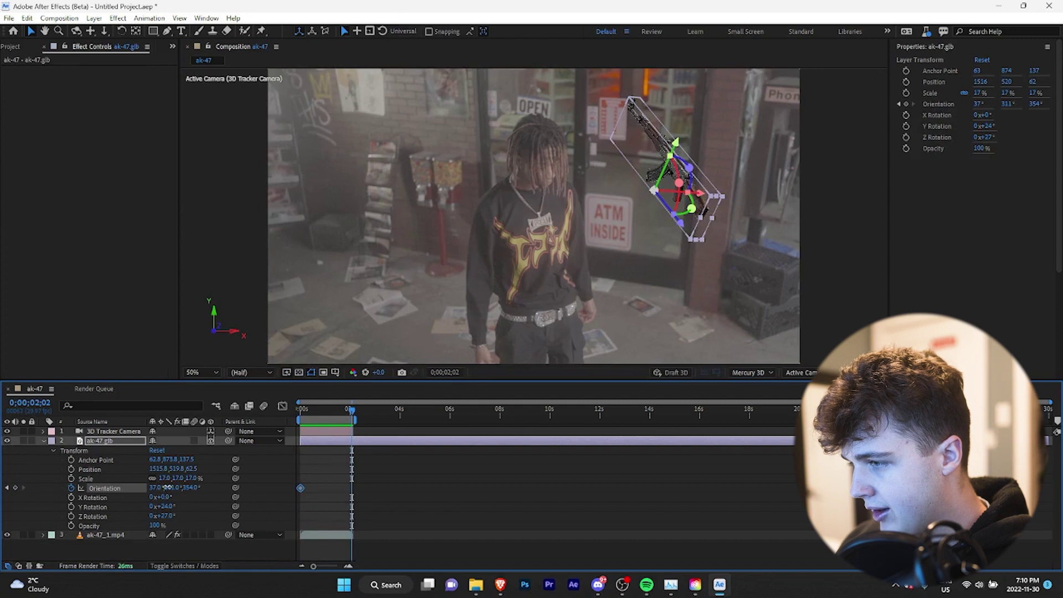
pyautogui.moveTo(167, 487)
pyautogui.mouseDown()
pyautogui.moveTo(190, 487)
pyautogui.moveTo(161, 485)
pyautogui.mouseUp()
pyautogui.moveTo(181, 468); pyautogui.dragTo(130, 467)
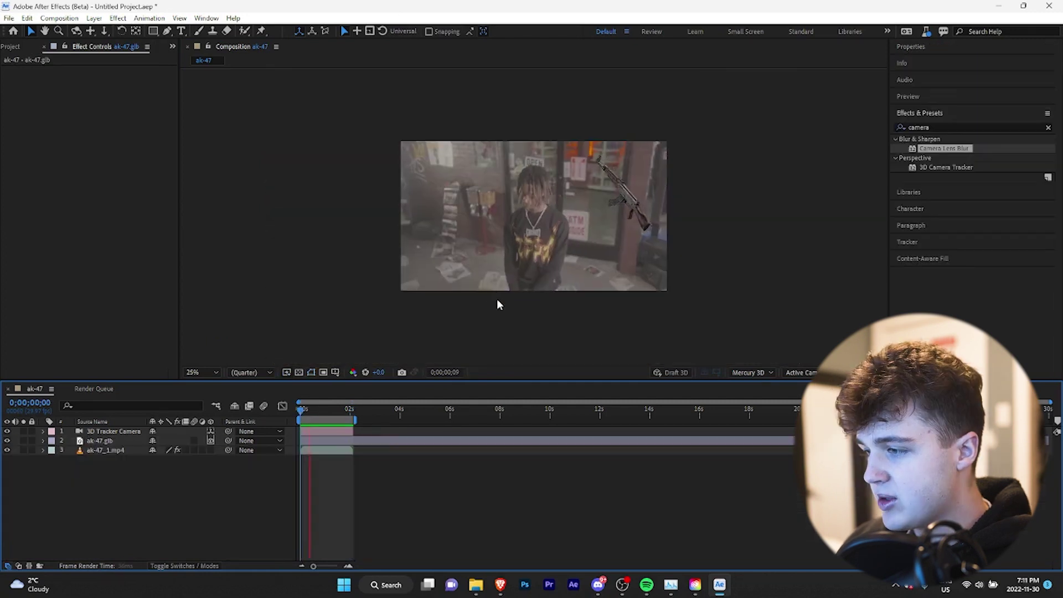
# Stop the animation preview and try to apply the Camera Lens Blur effect to the ak-47.glb layer
pyautogui.press('space')
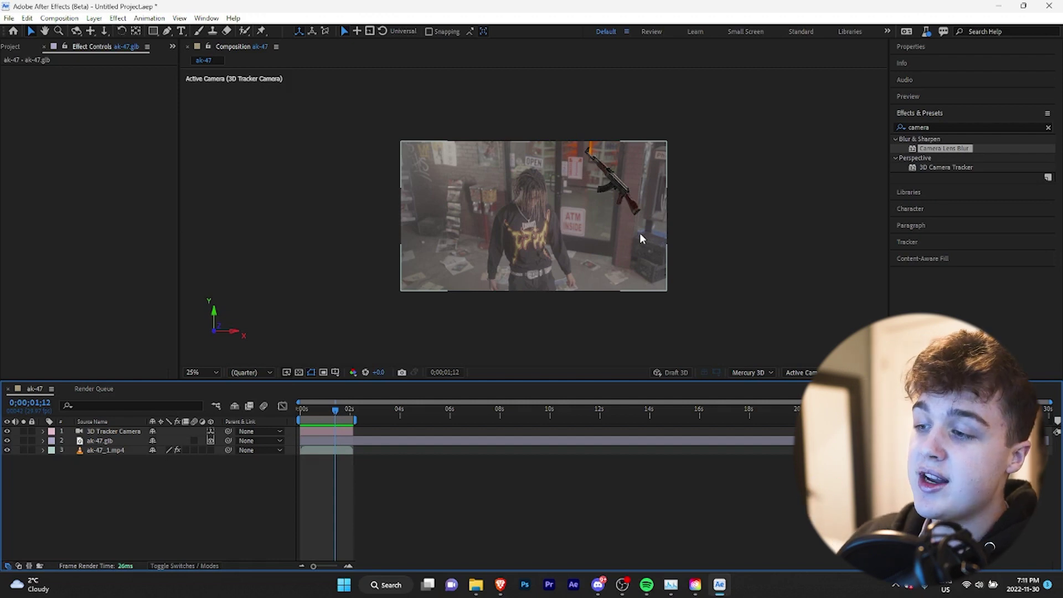
pyautogui.moveTo(944, 148); pyautogui.dragTo(103, 442)
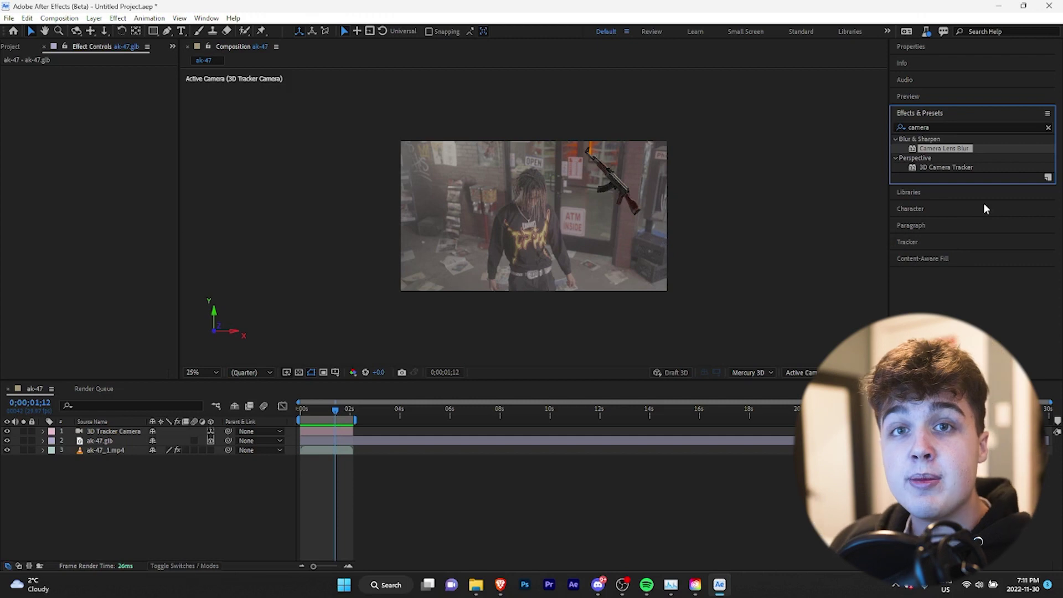